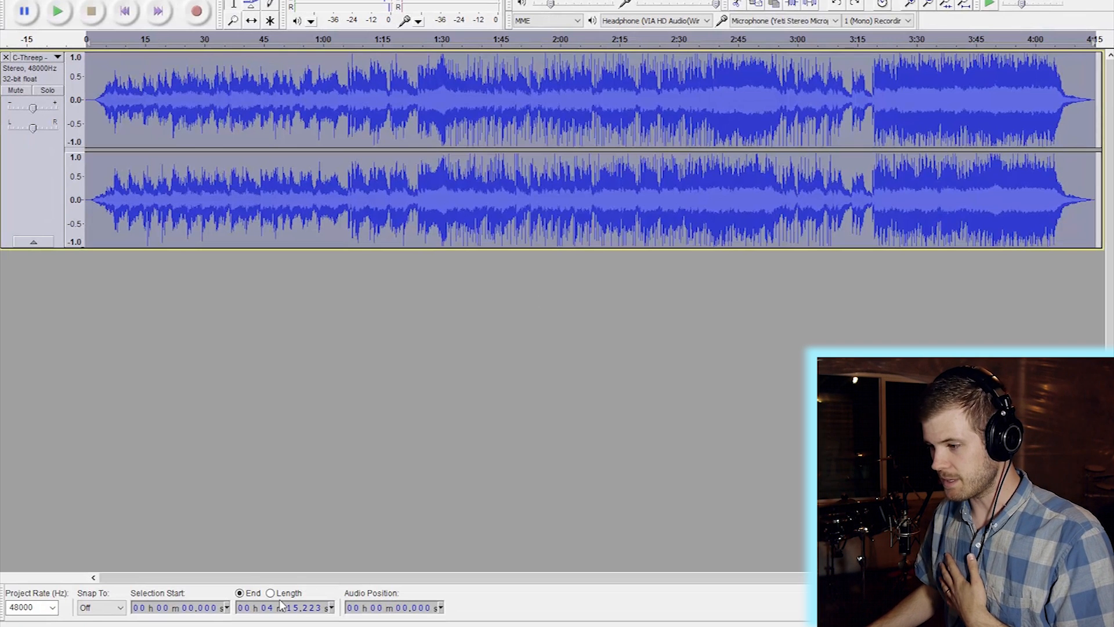
- Switch windows, then audition the original song from about 0:26 and stop it
key("super+Tab")
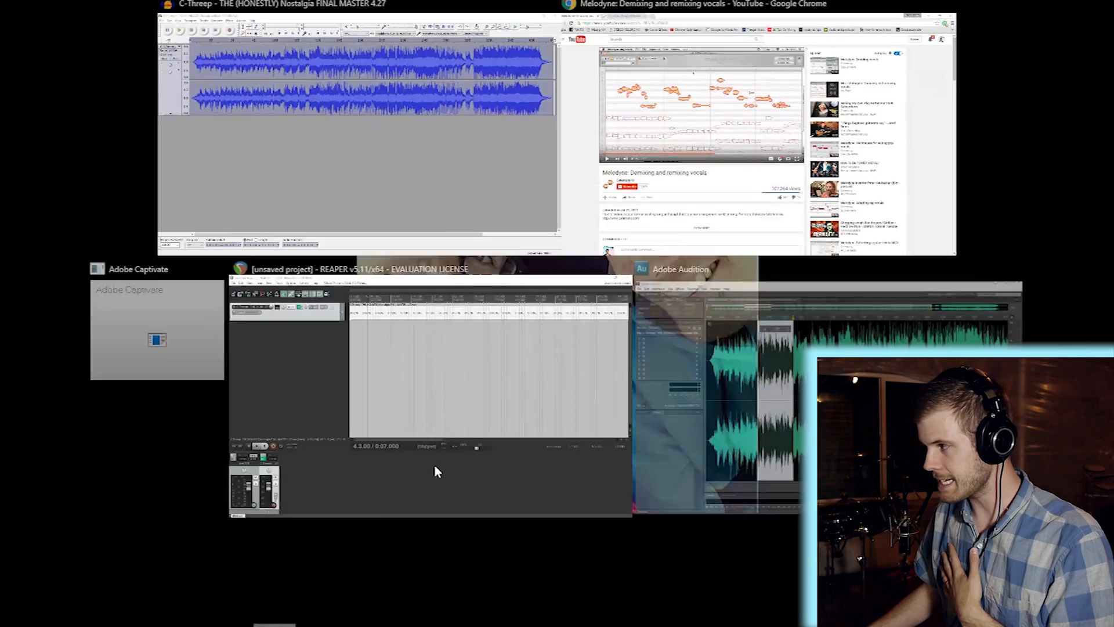
left_click(716, 195)
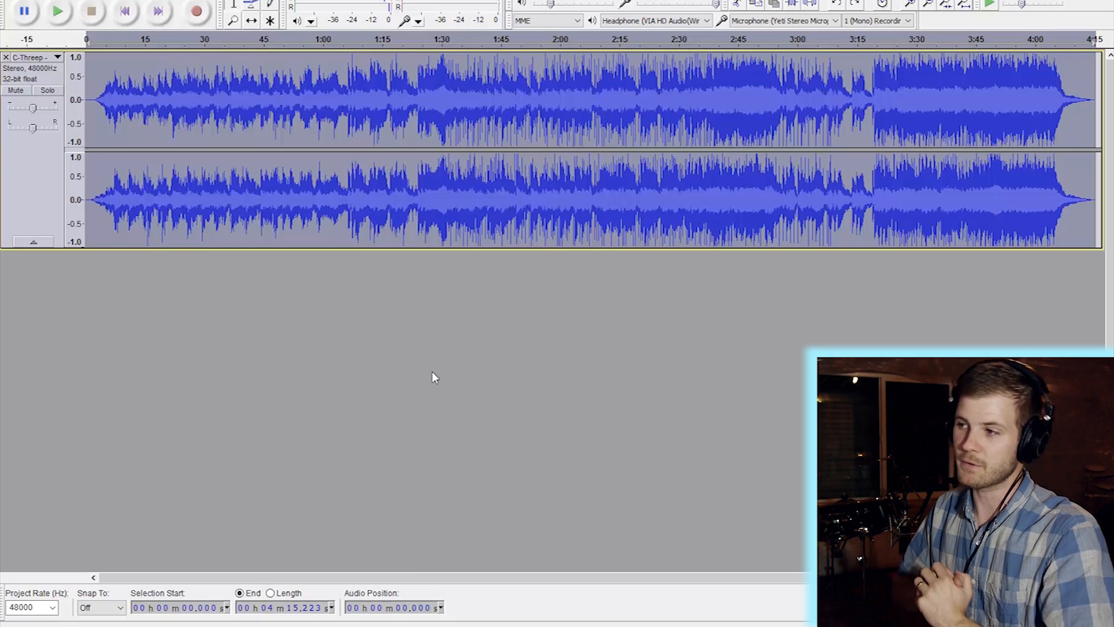
left_click(186, 45)
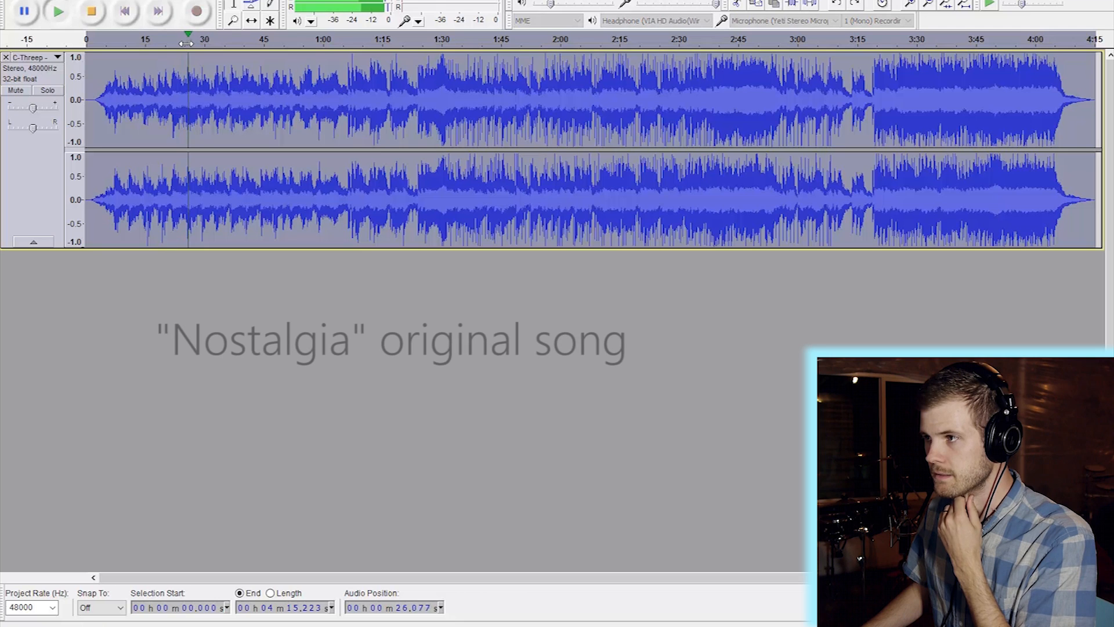
left_click(94, 14)
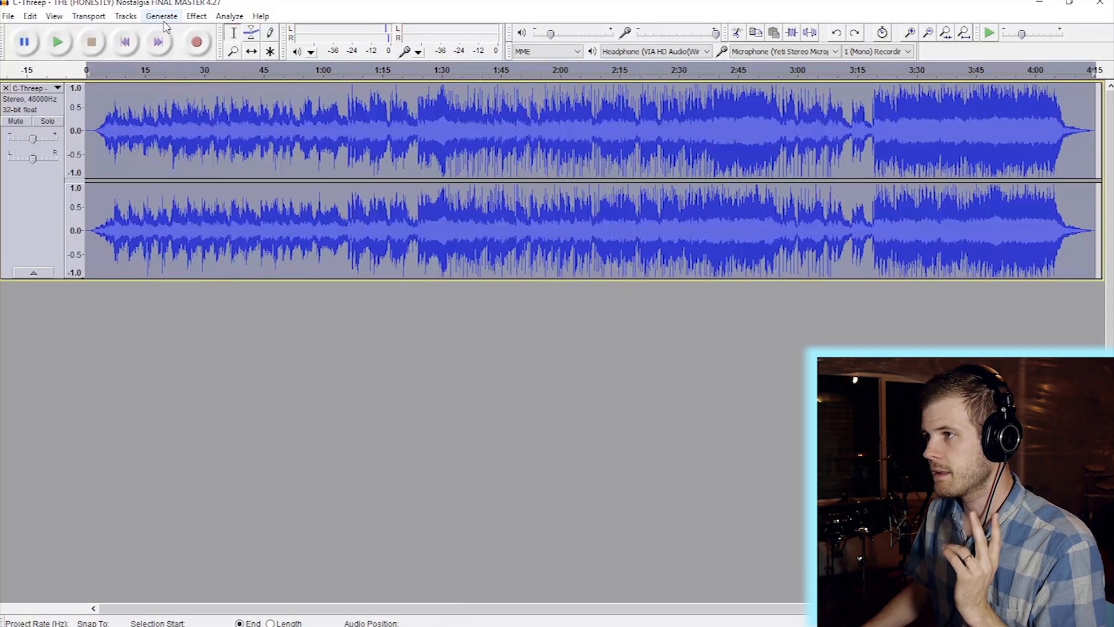
- Browse from the Generate menu across to the Effect menu
left_click(163, 22)
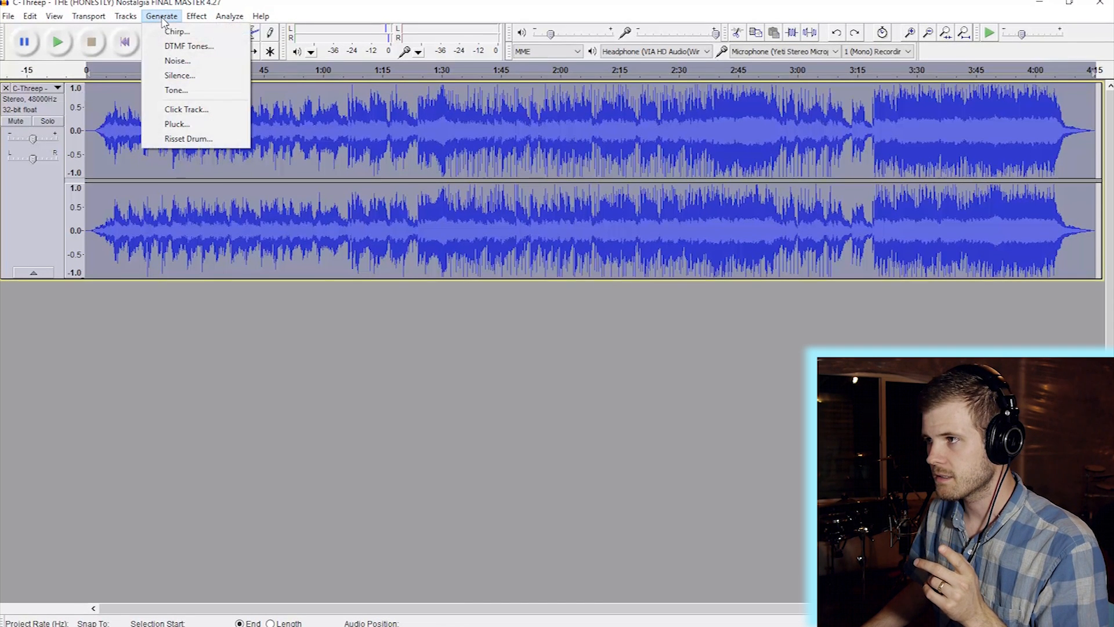
mouse_move(126, 16)
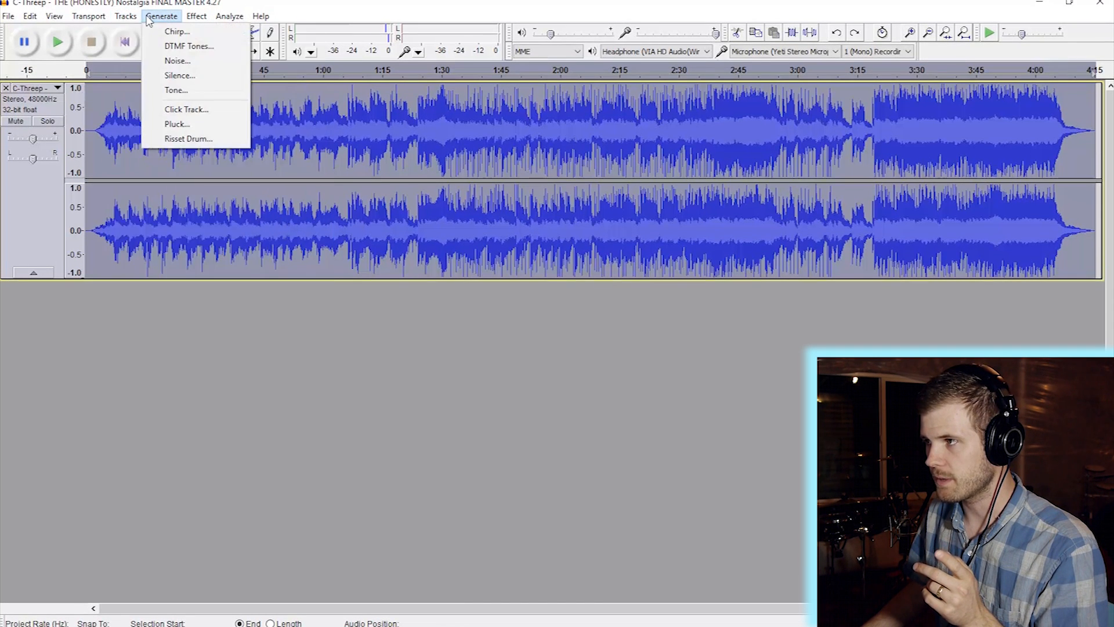
mouse_move(198, 18)
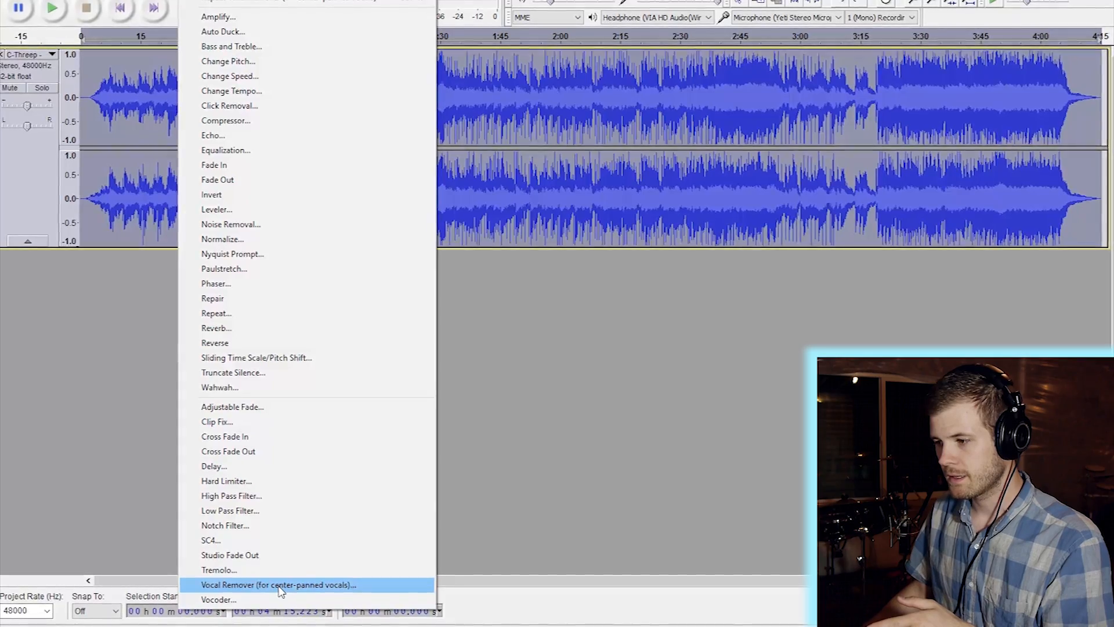
- Open Vocal Remover with Remove vocals, Simple (entire spectrum), 100–12000 Hz, and select the 12000 value
left_click(298, 585)
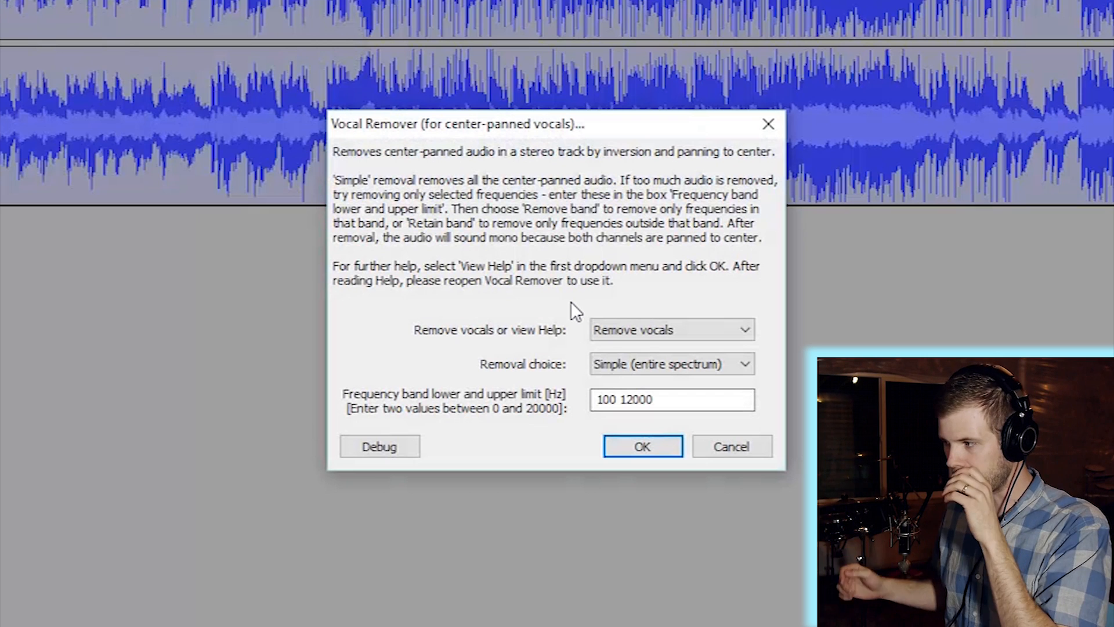
double_click(621, 401)
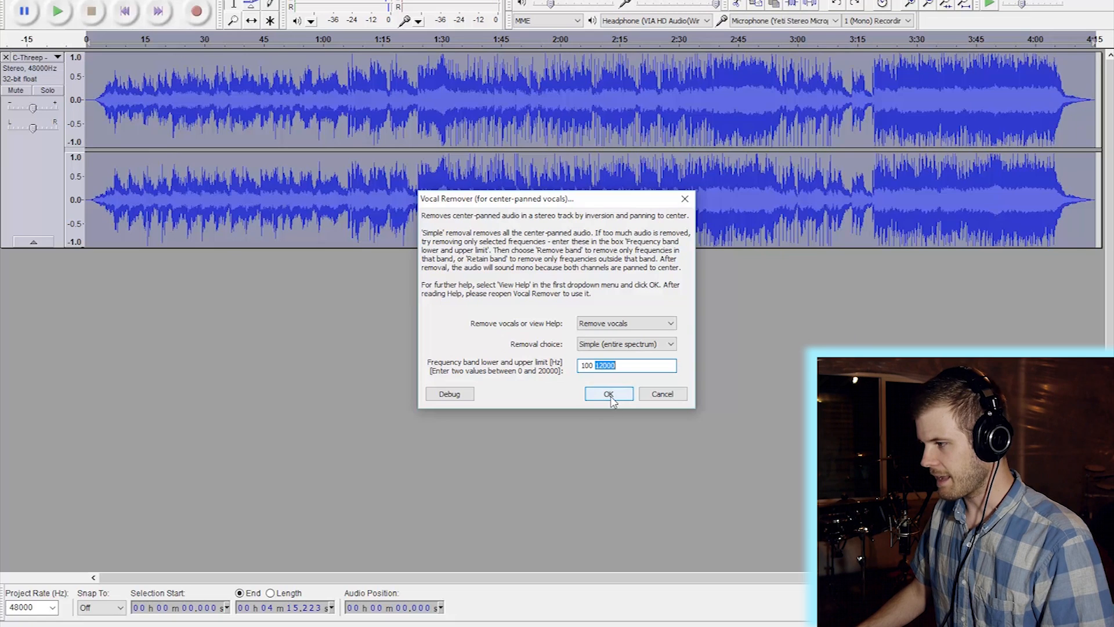
- Apply the Vocal Remover, then audition the result from about 0:23 twice and from 1:44
left_click(609, 394)
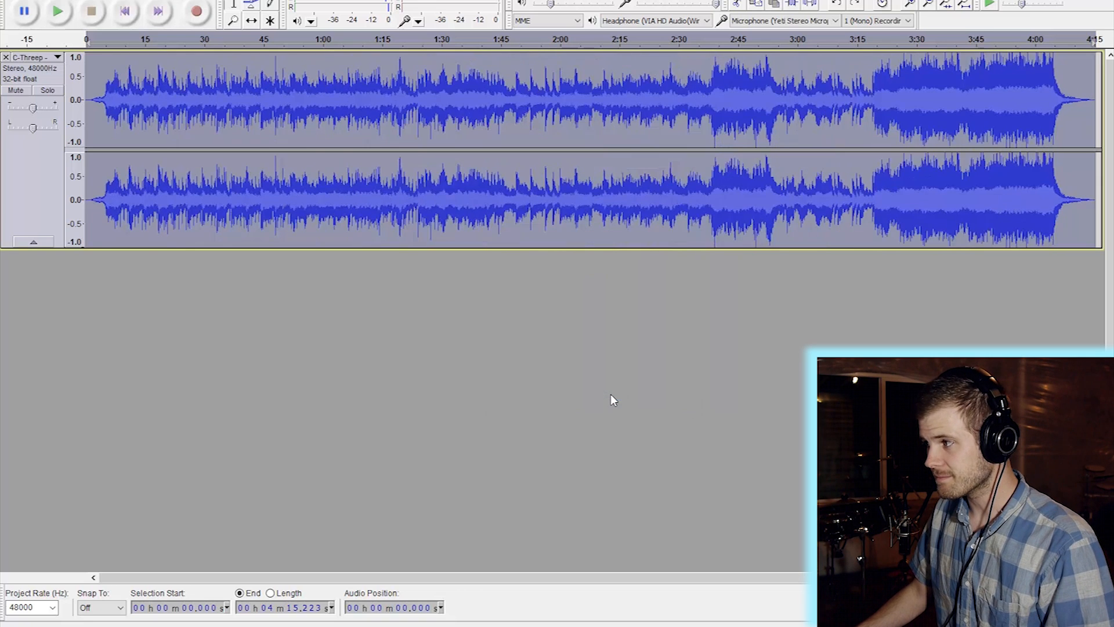
left_click(178, 47)
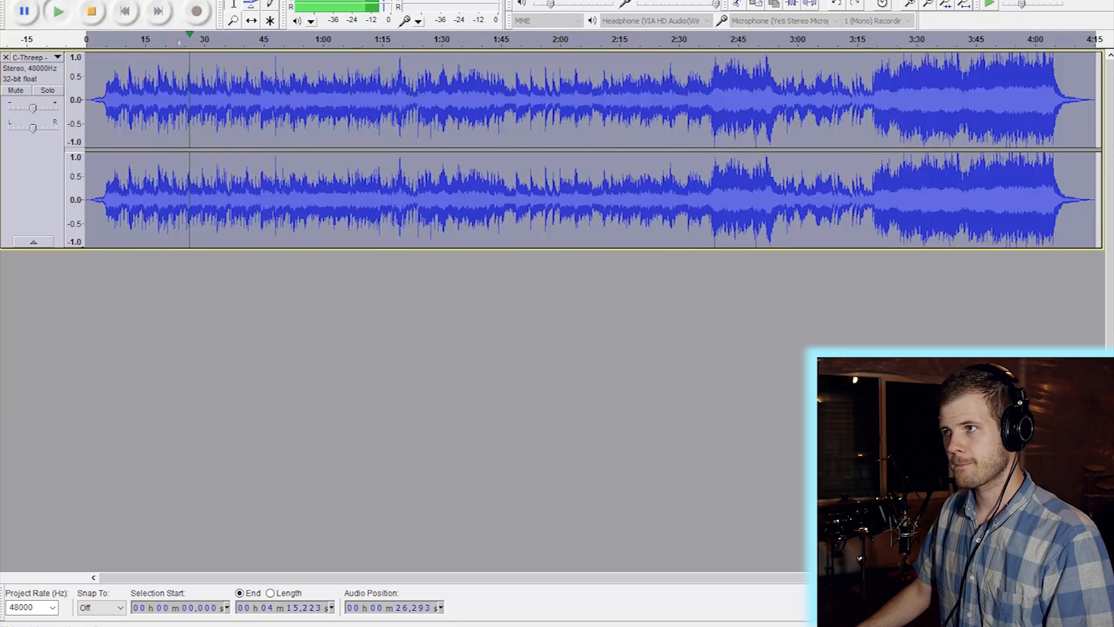
left_click(92, 14)
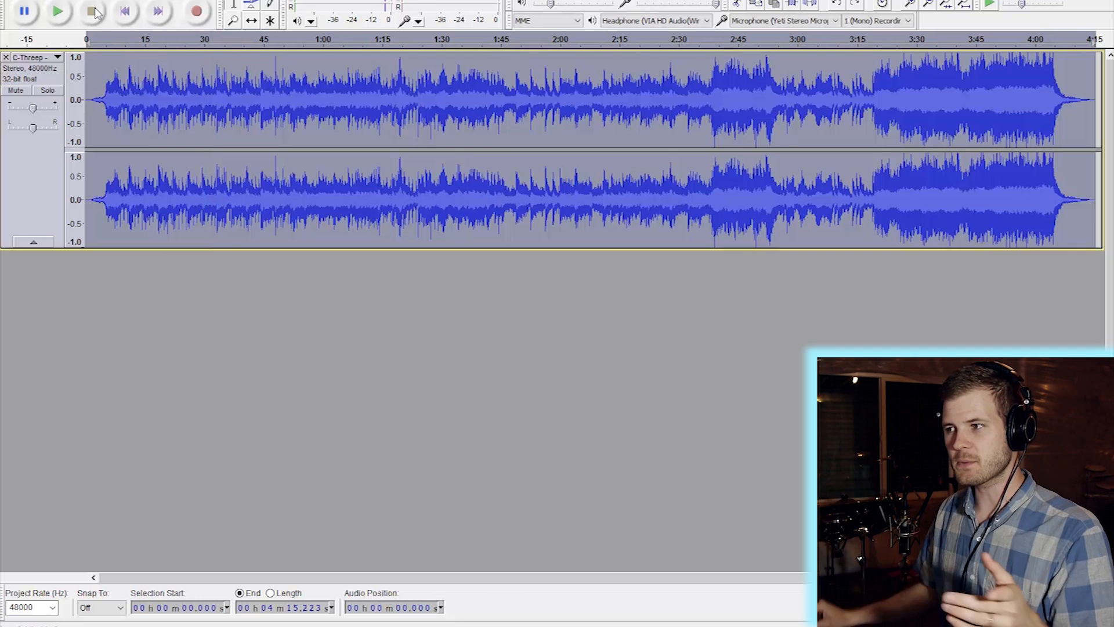
left_click(178, 39)
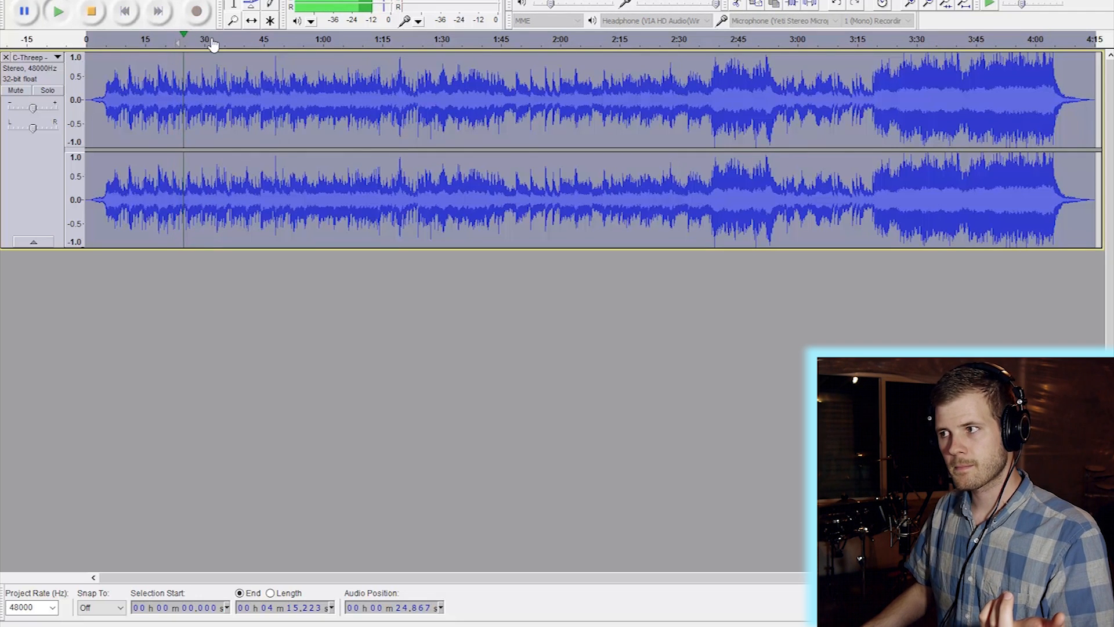
left_click(93, 12)
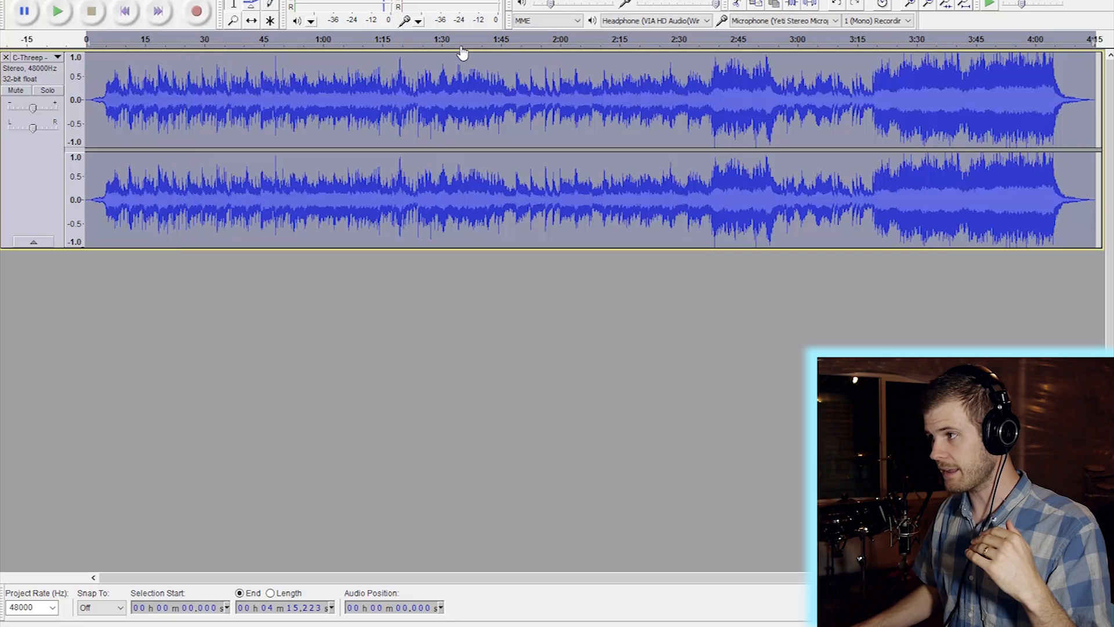
left_click(499, 46)
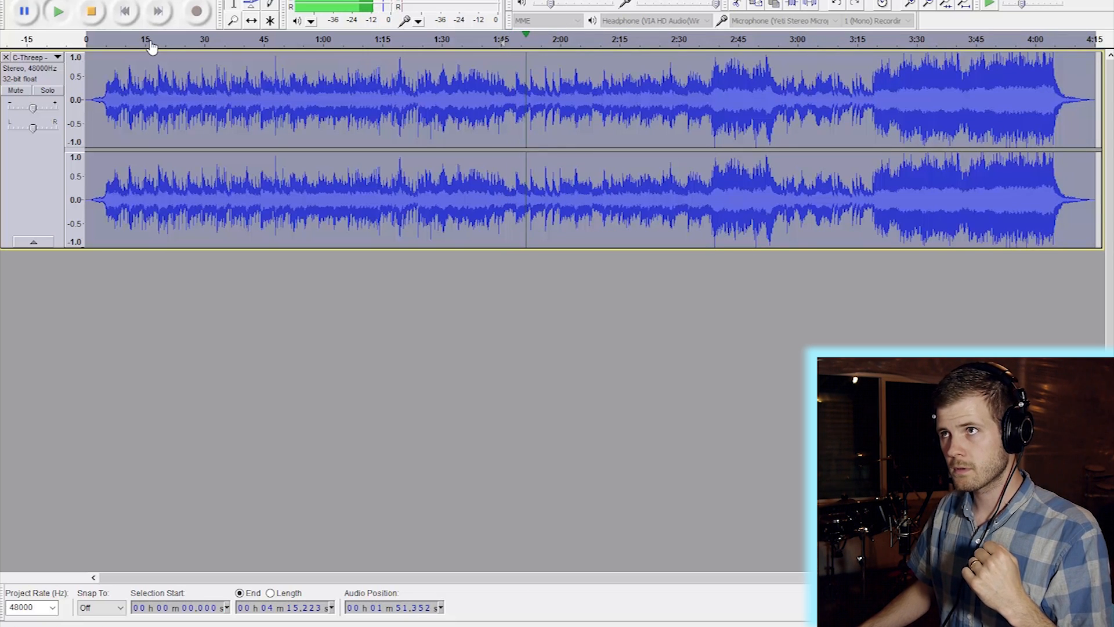
left_click(92, 12)
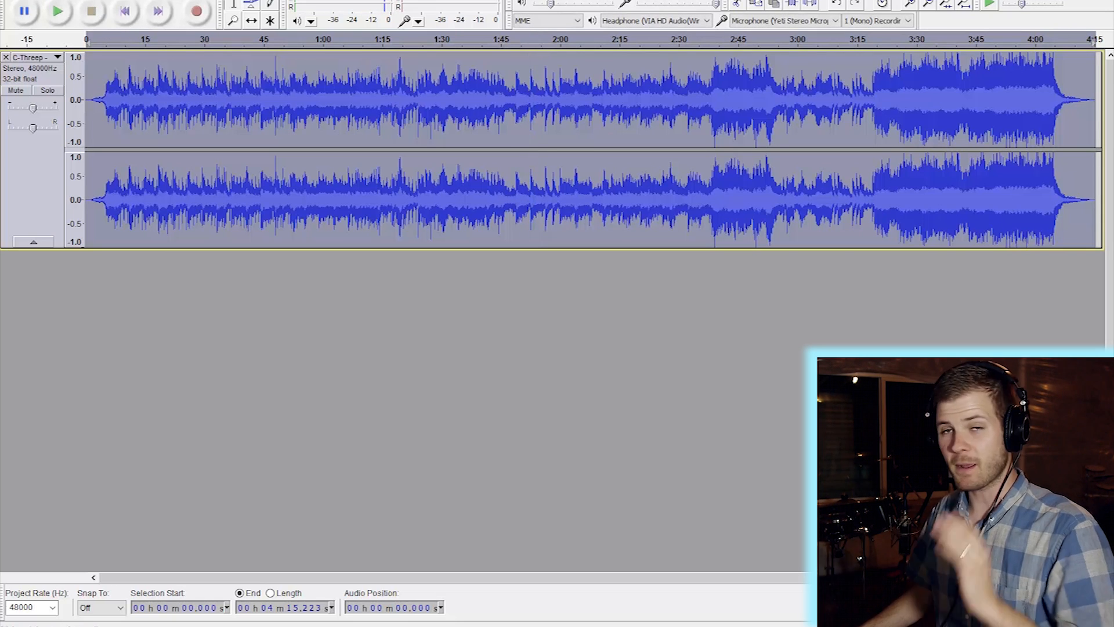
- Undo the Vocal Remover and split the stereo song track into Left and Right tracks
left_click(32, 0)
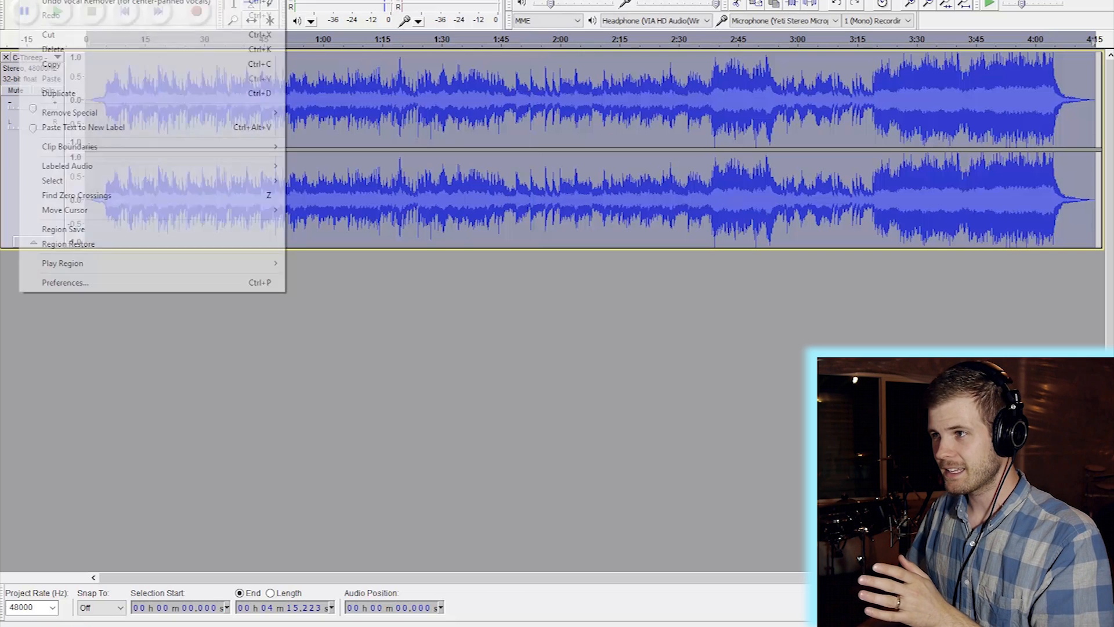
left_click(48, 5)
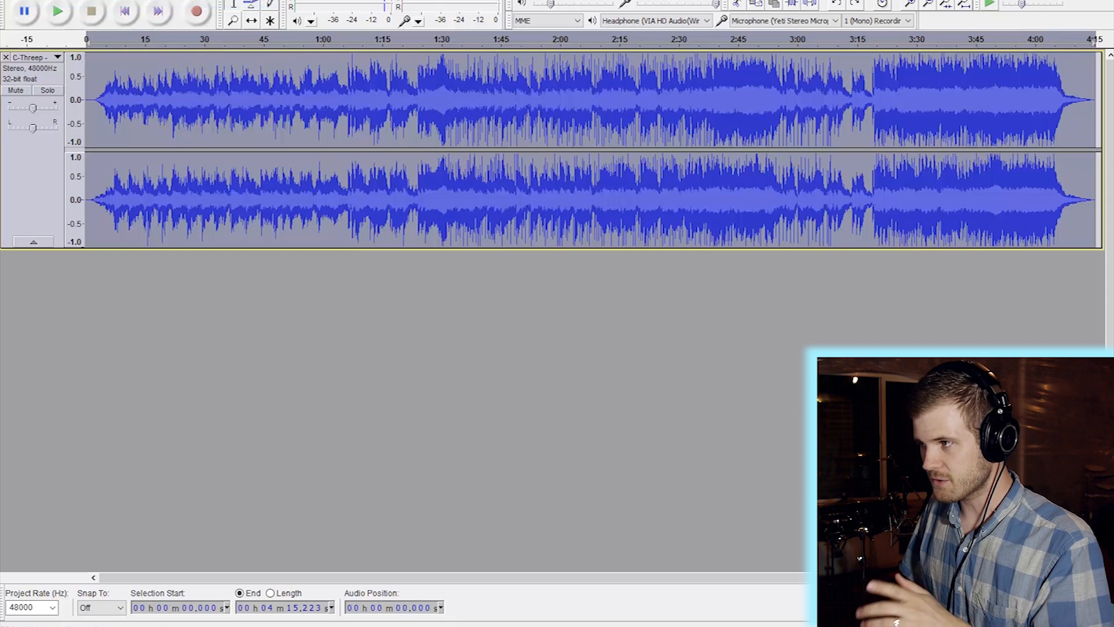
left_click(59, 57)
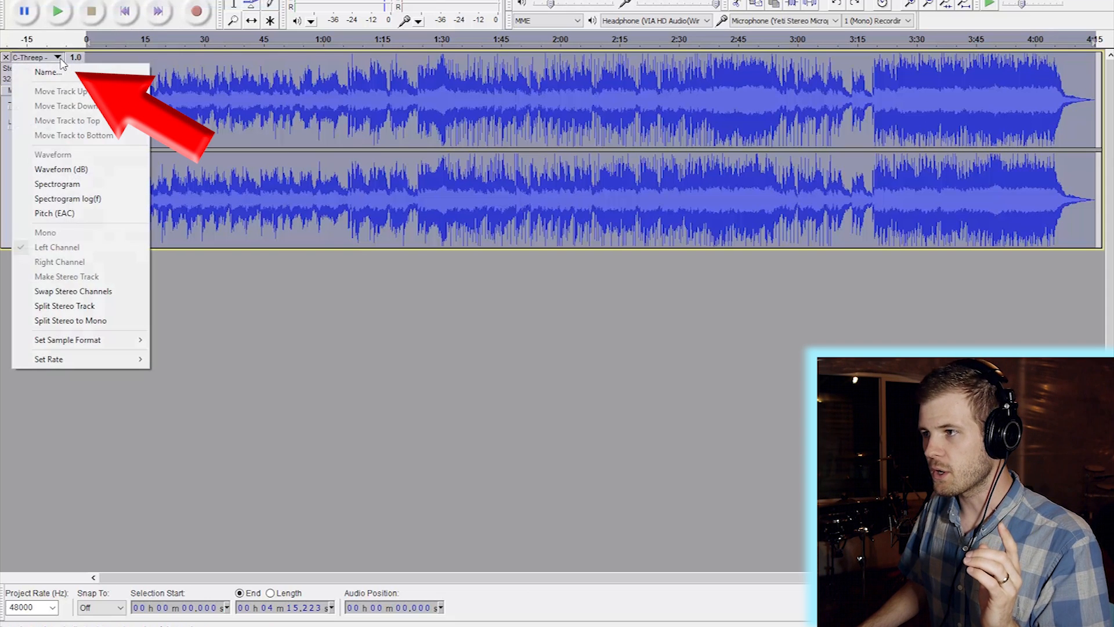
left_click(84, 306)
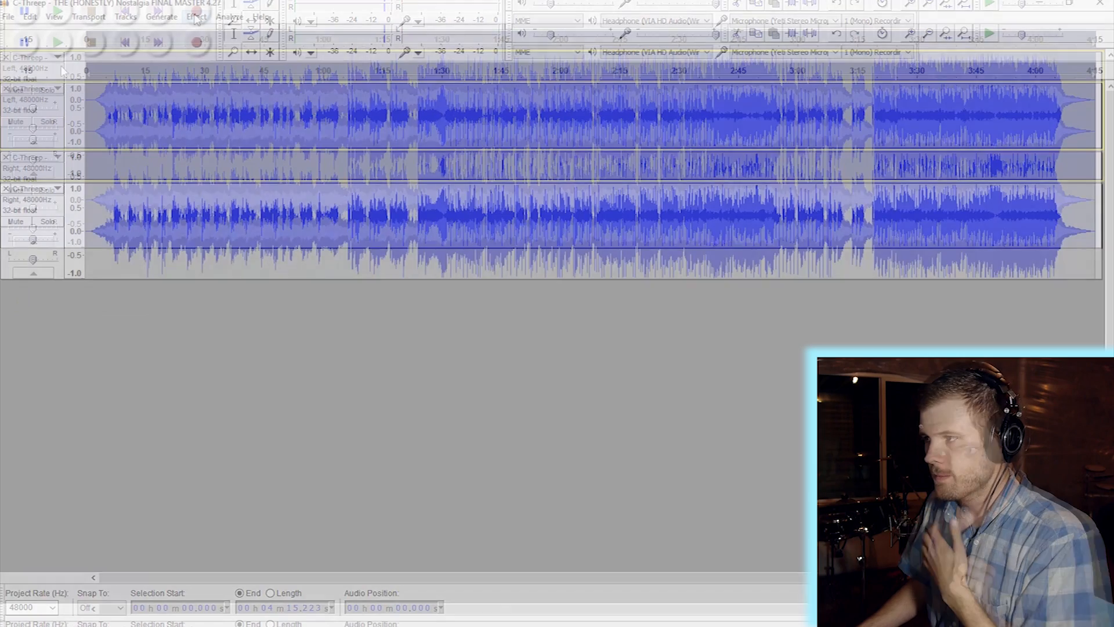
- Invert the Left track's waveform using Effect > Invert
left_click(196, 16)
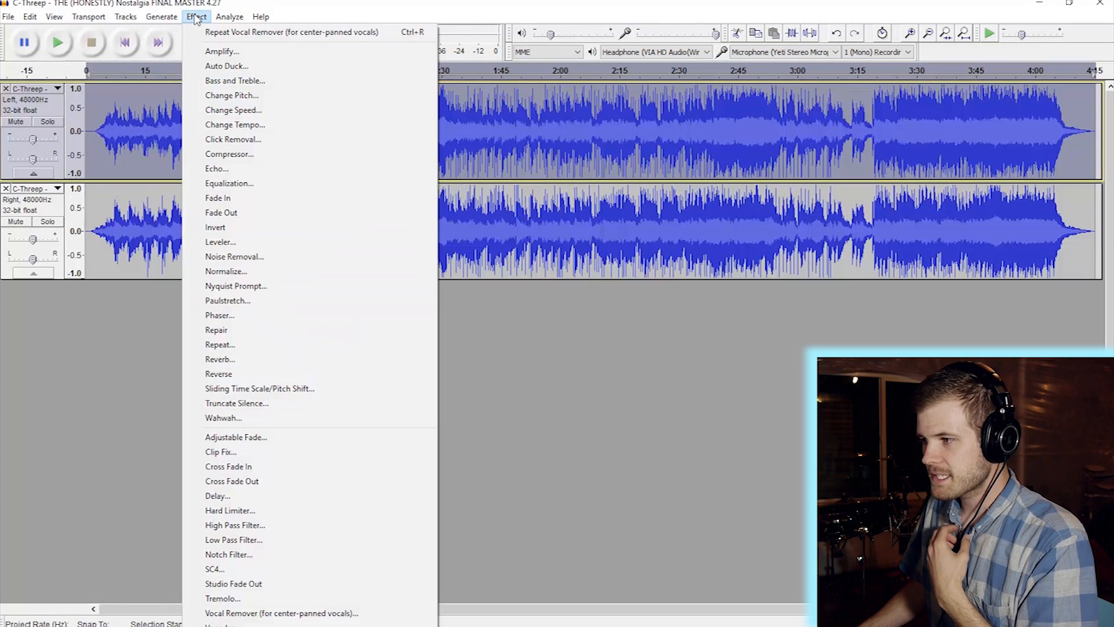
left_click(225, 229)
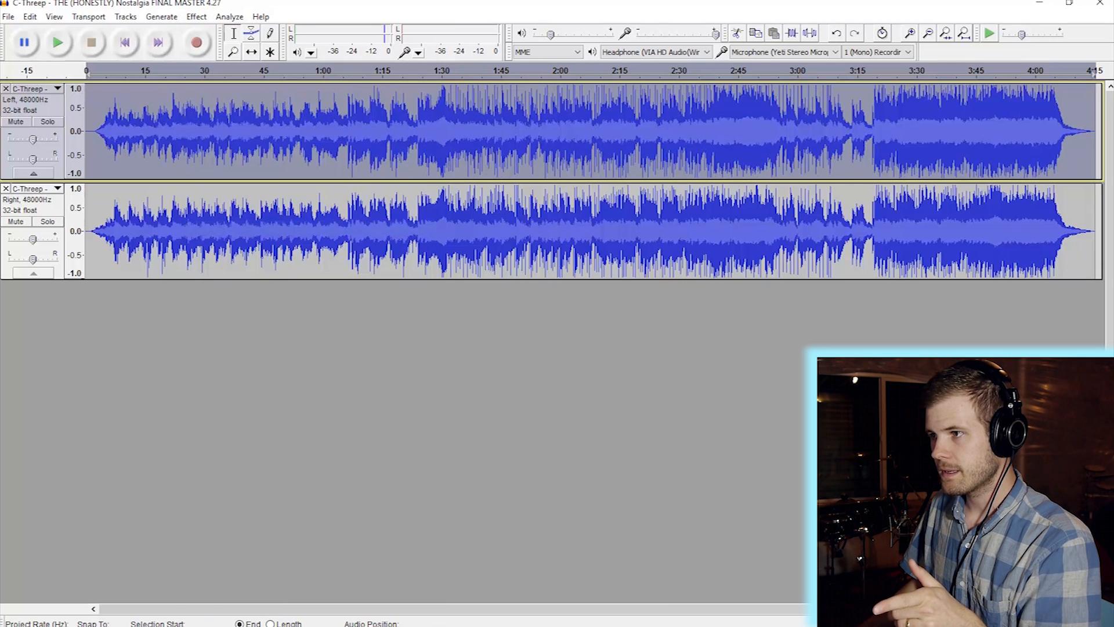
left_click(56, 89)
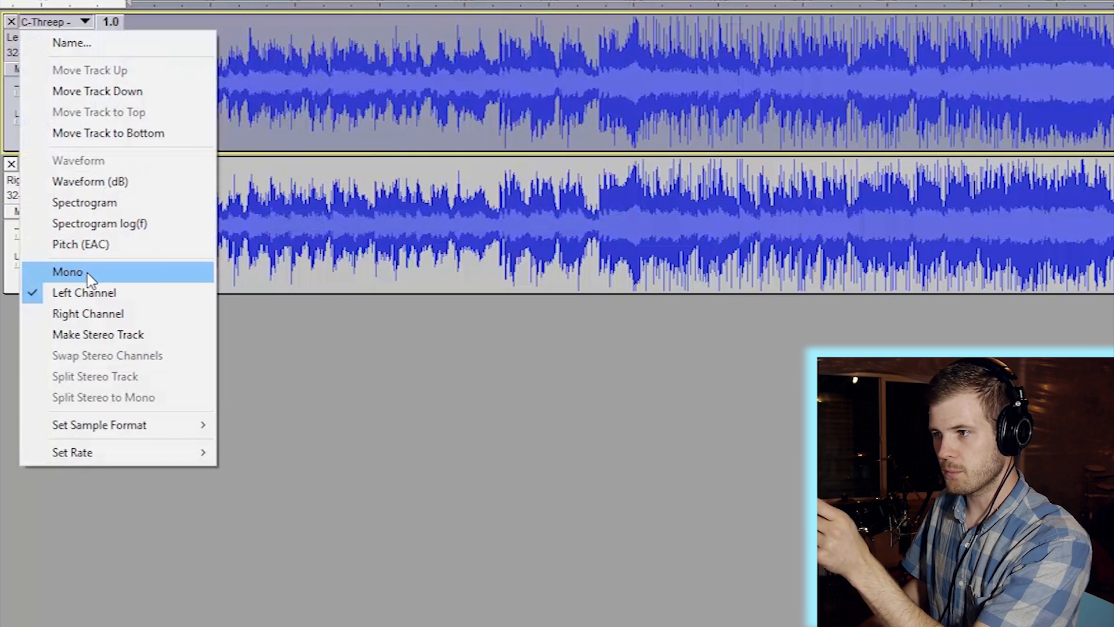
- Set both the Left and Right channel tracks to Mono
left_click(85, 272)
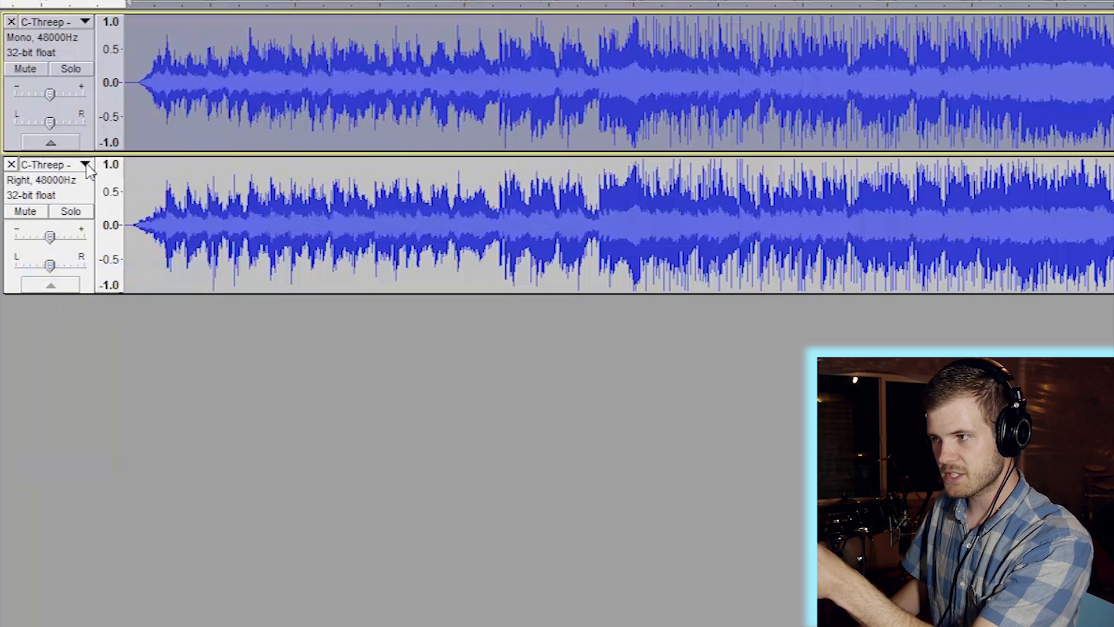
left_click(85, 165)
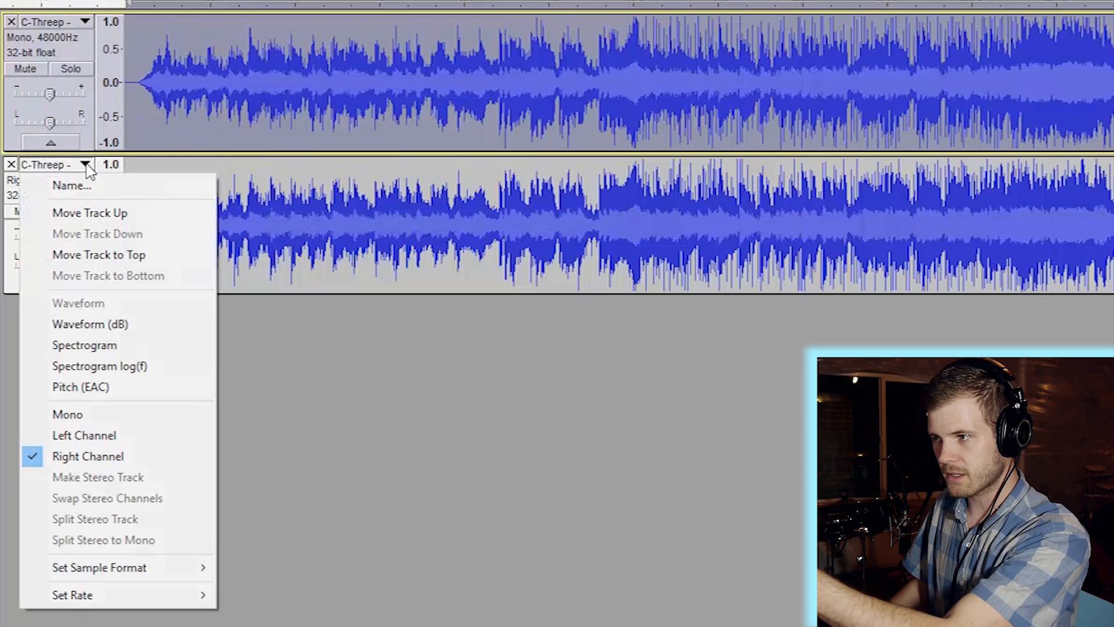
left_click(78, 422)
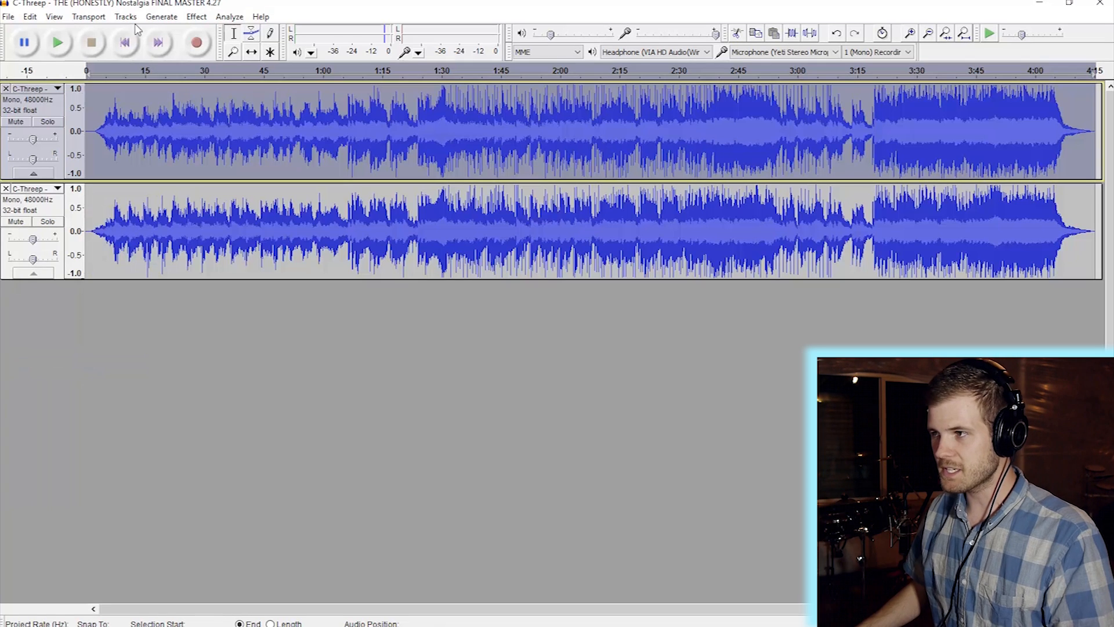
left_click(167, 73)
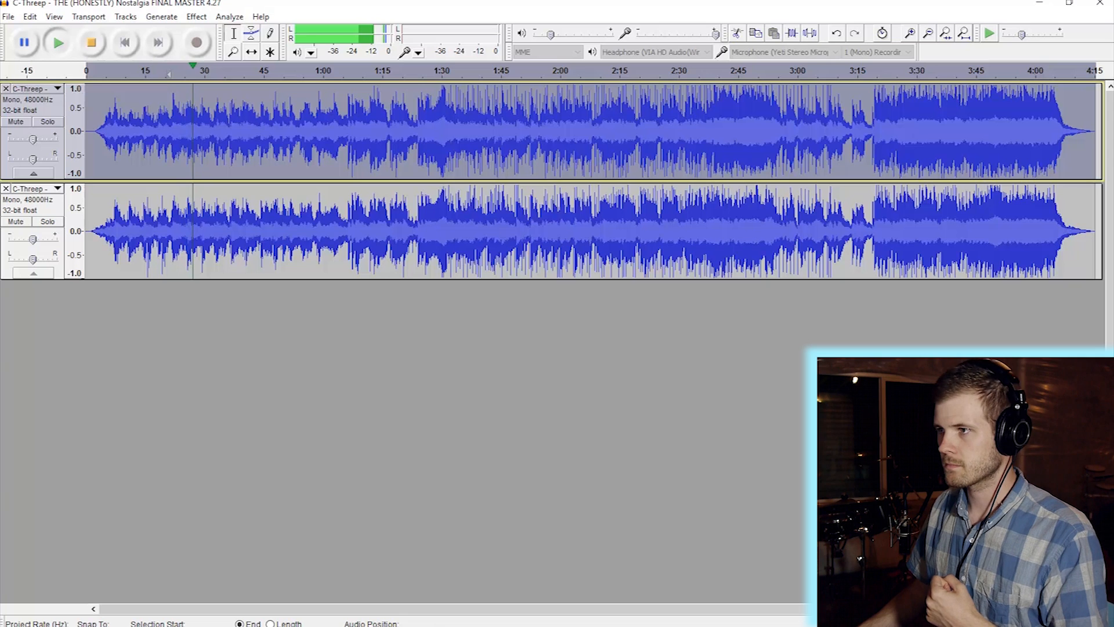
left_click(97, 44)
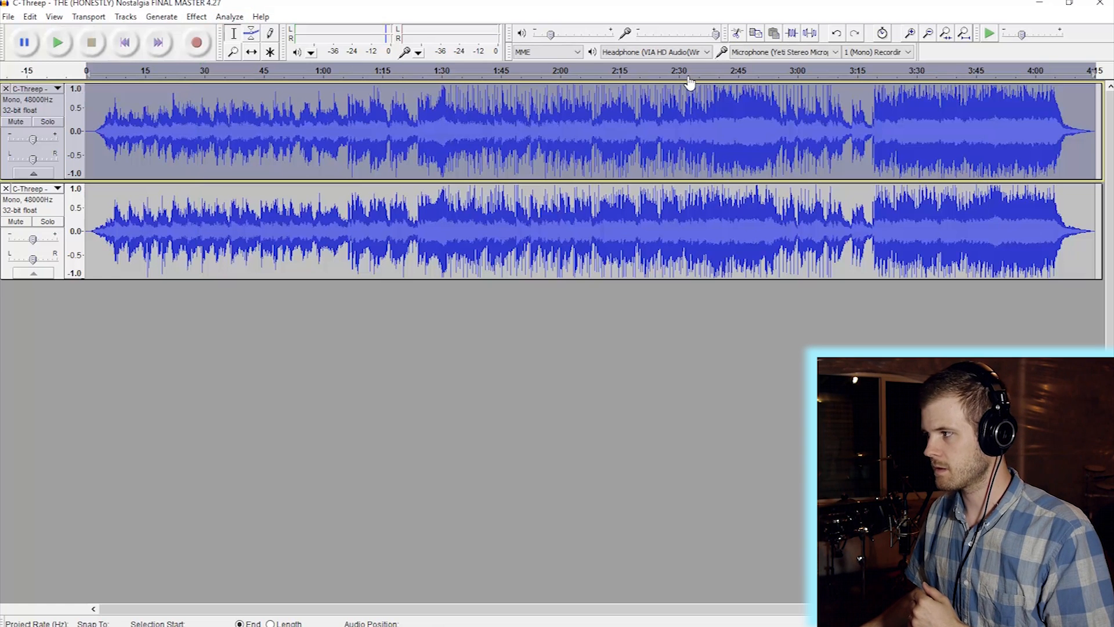
left_click(888, 73)
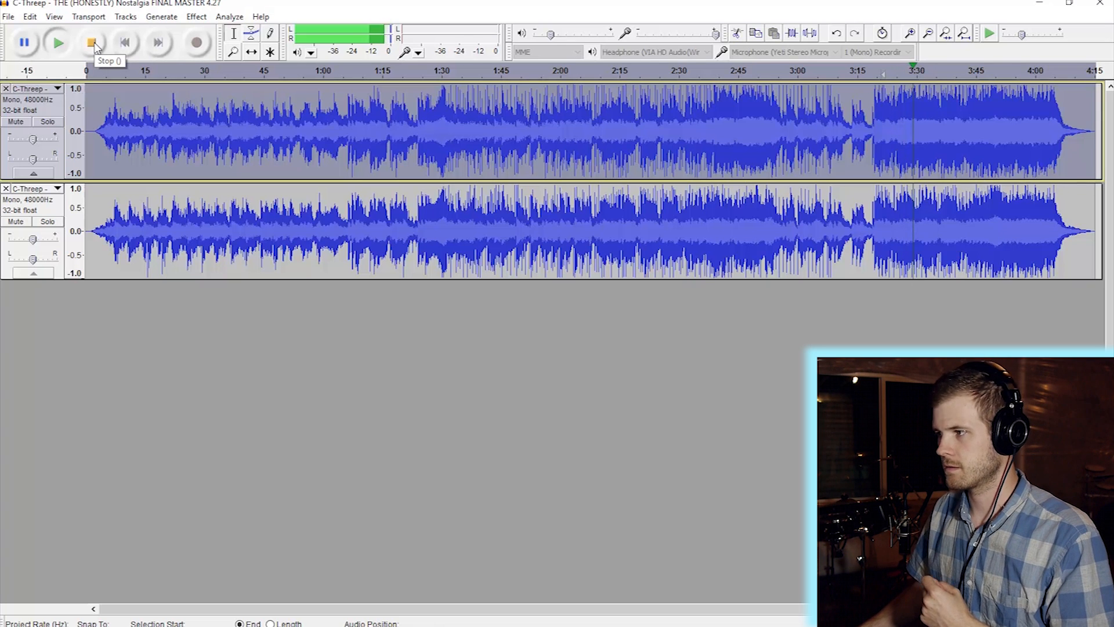
left_click(96, 47)
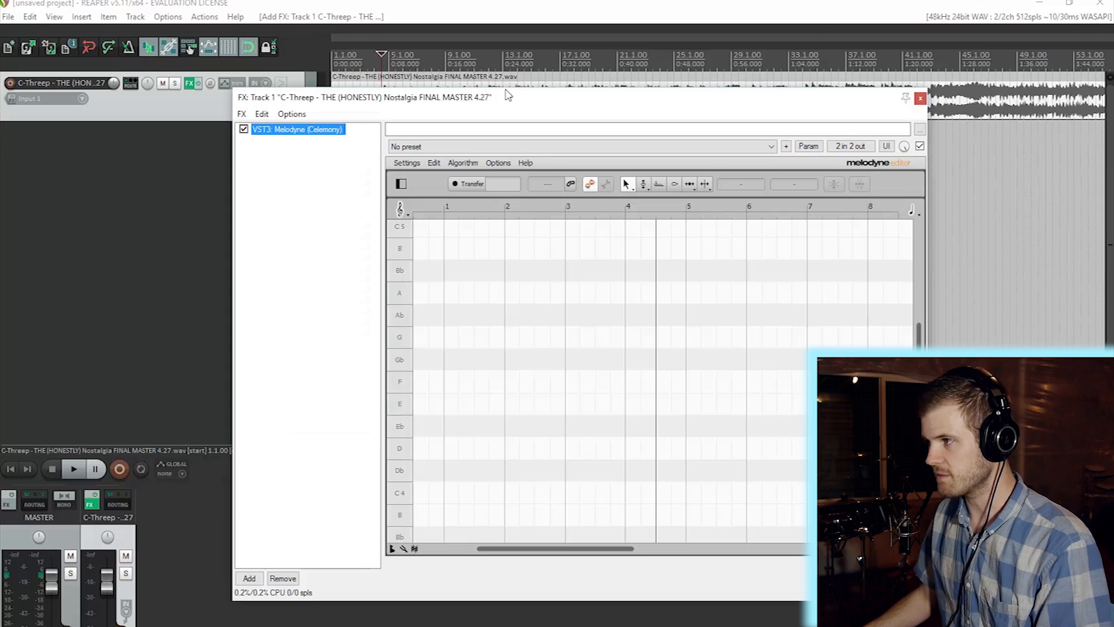
- Capture a few bars from bar 12 into Melodyne with Transfer armed, then stop playback
left_click_drag(516, 108, 525, 216)
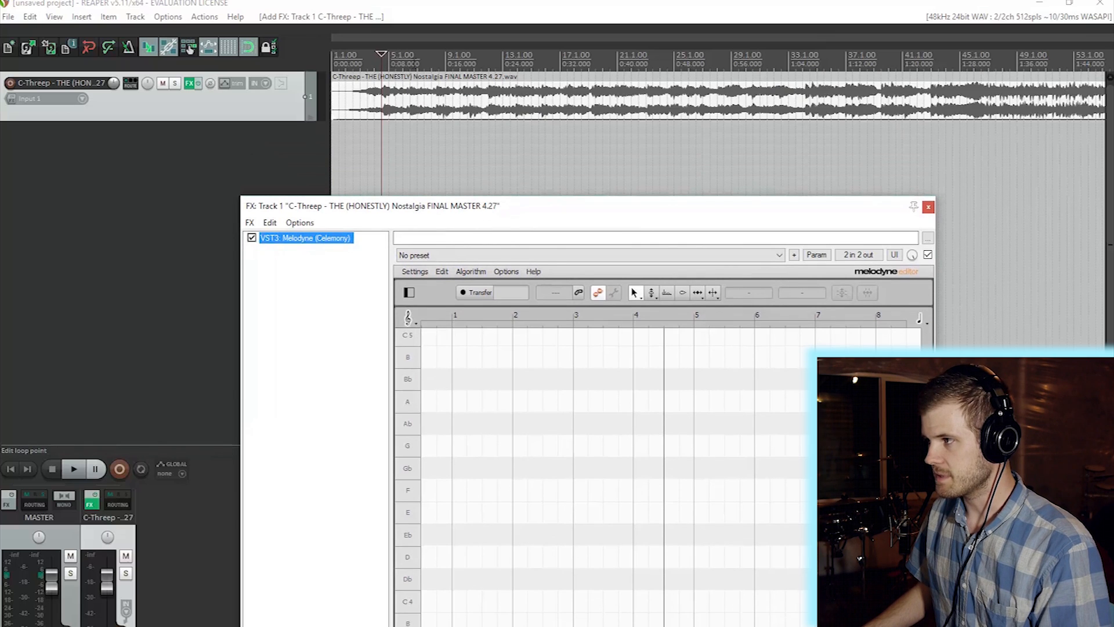
left_click(491, 63)
left_click(526, 292)
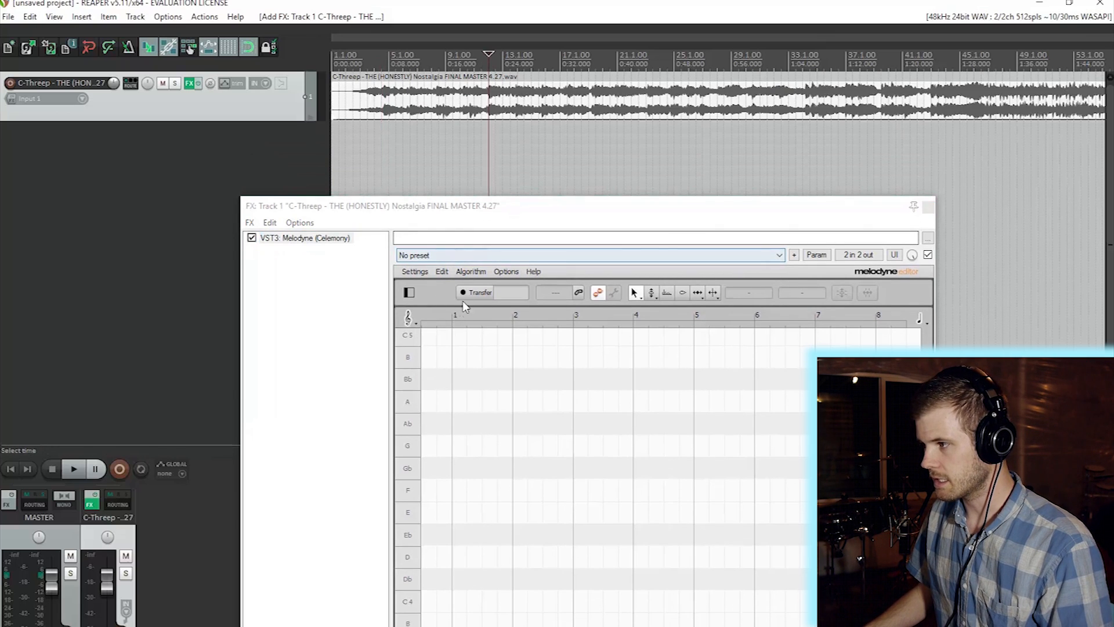
key("space")
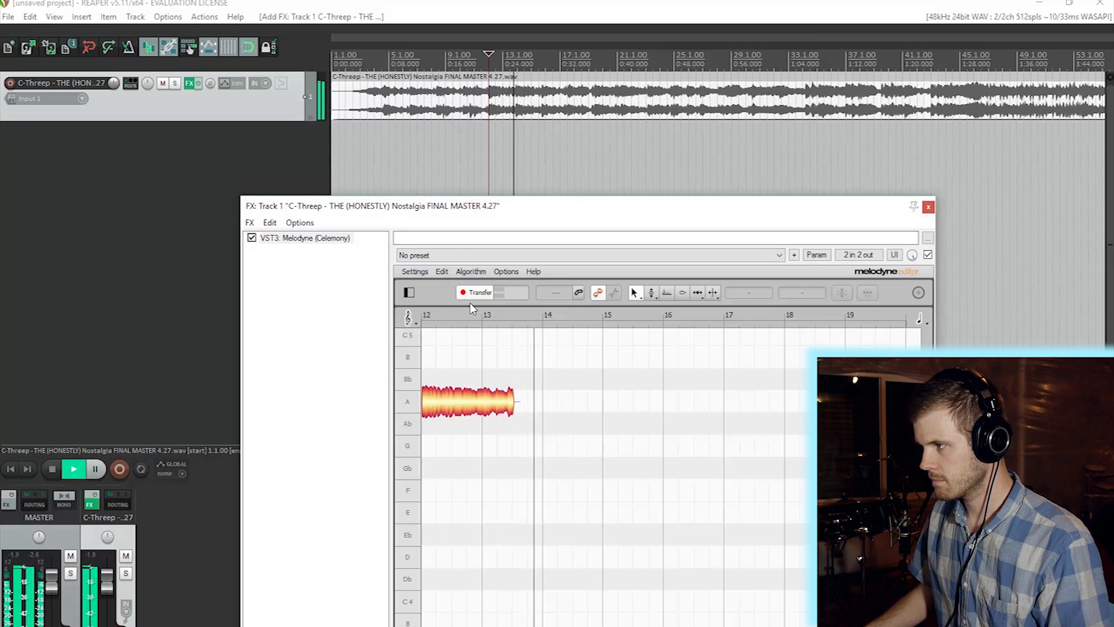
key("space")
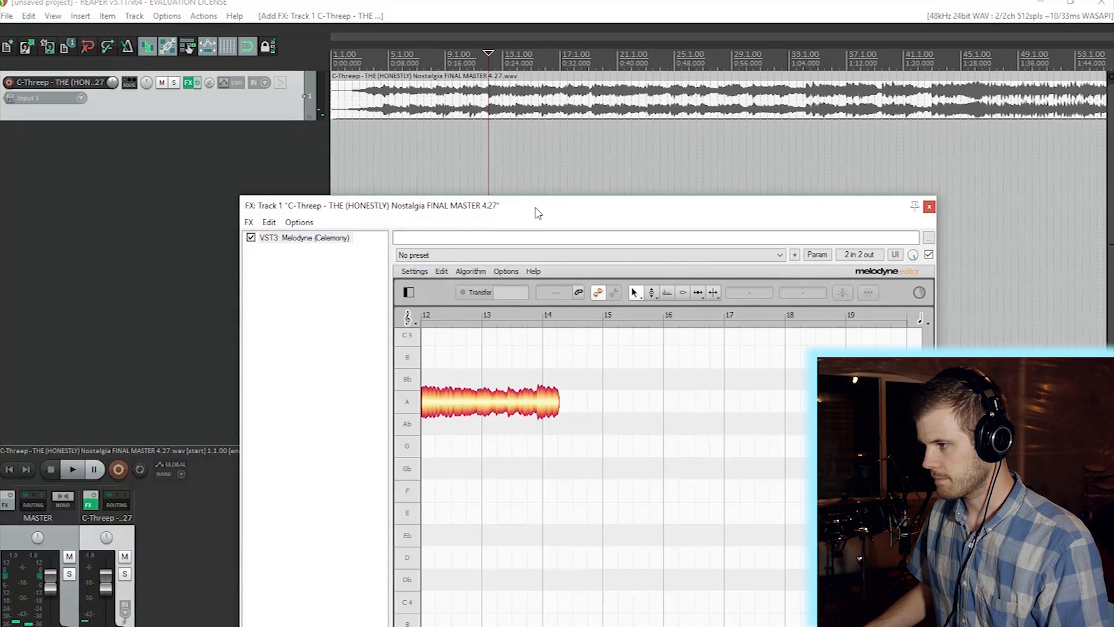
- Switch Melodyne to the Main Tool and delete the three D3 notes near bar 12
left_click_drag(539, 213, 509, 78)
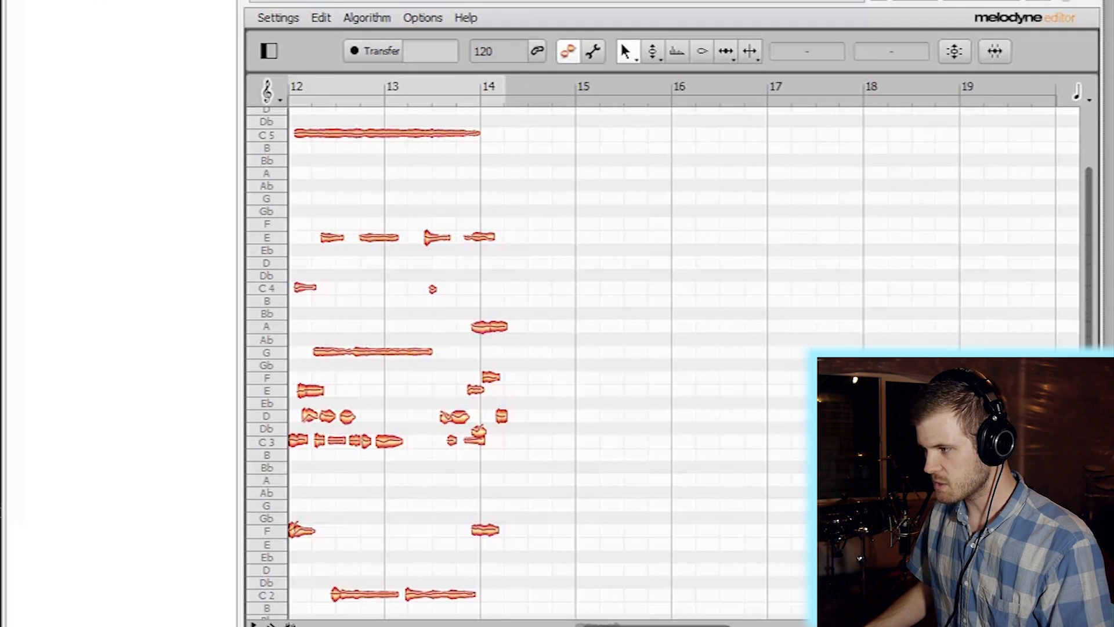
left_click_drag(611, 551, 584, 551)
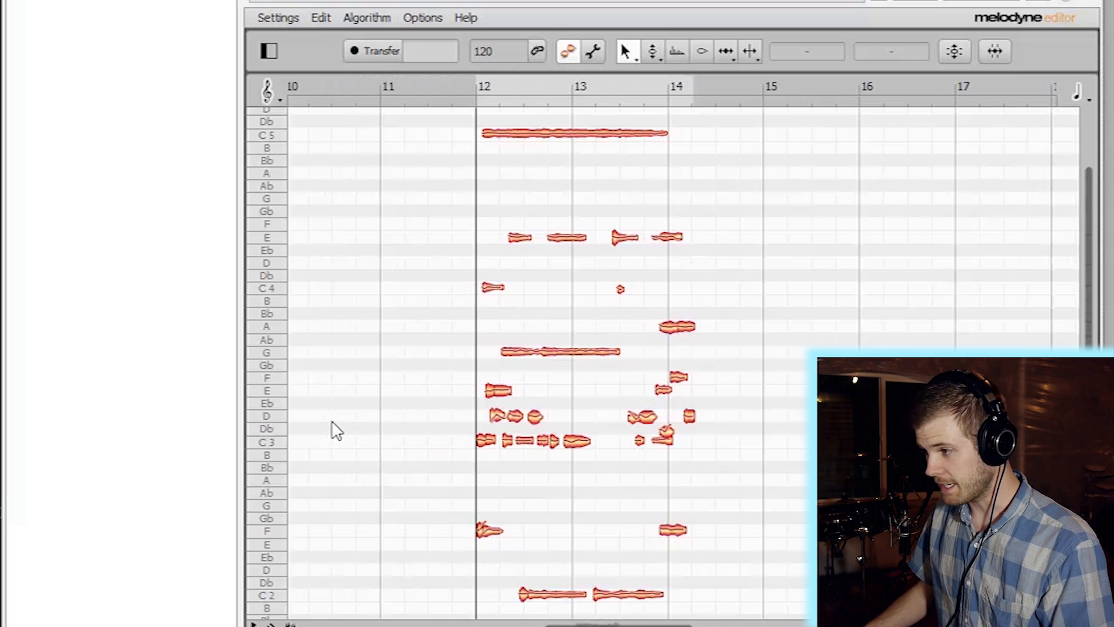
right_click(465, 409)
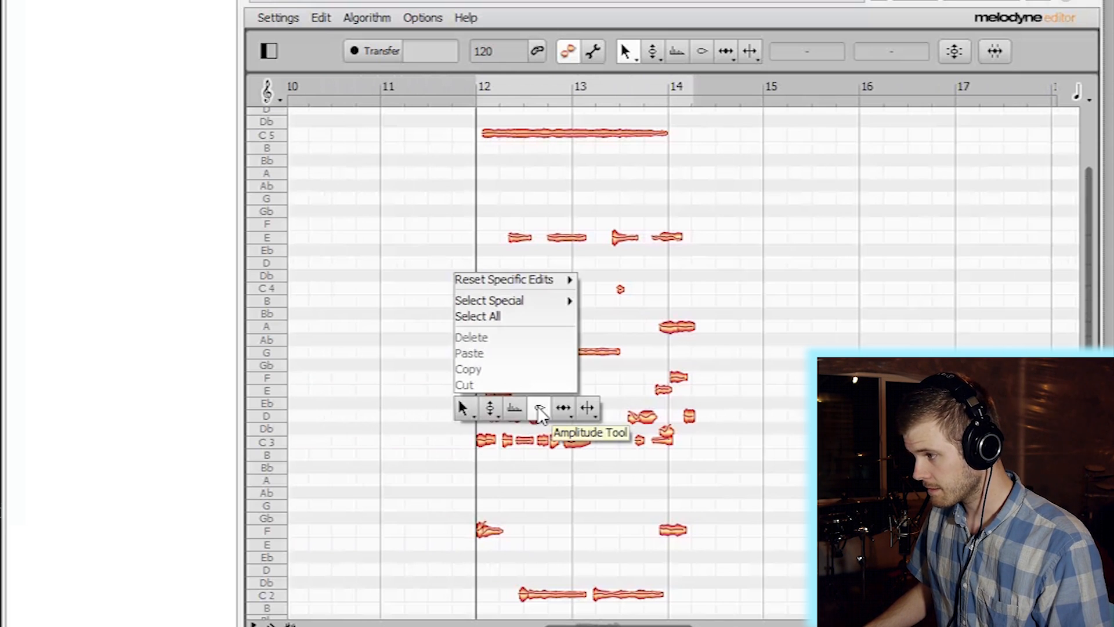
left_click(465, 409)
left_click_drag(475, 412, 542, 412)
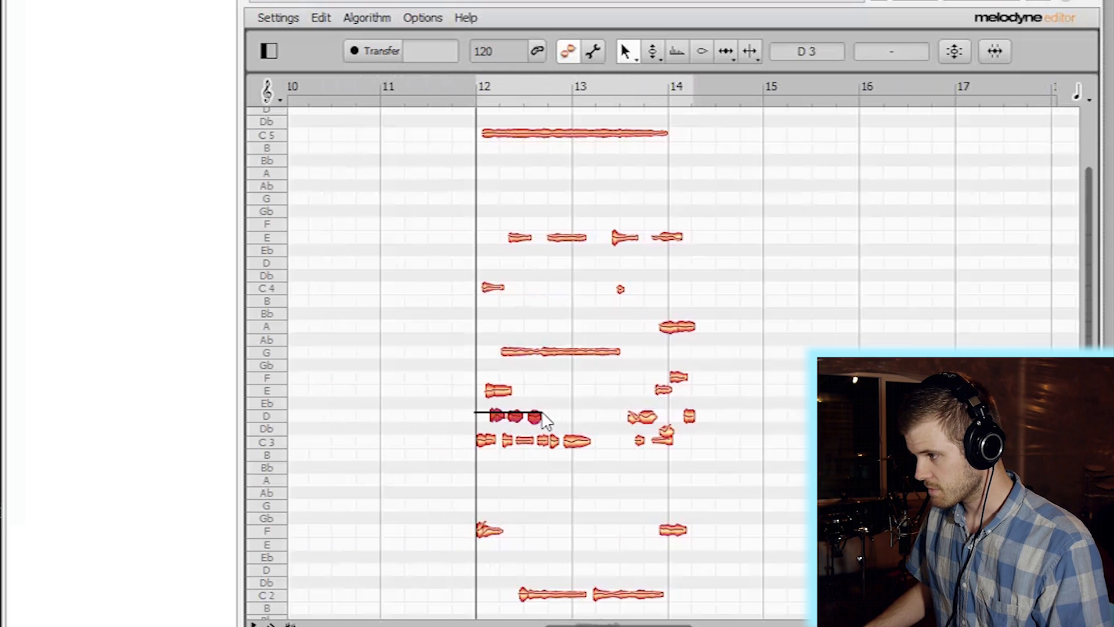
key("Delete")
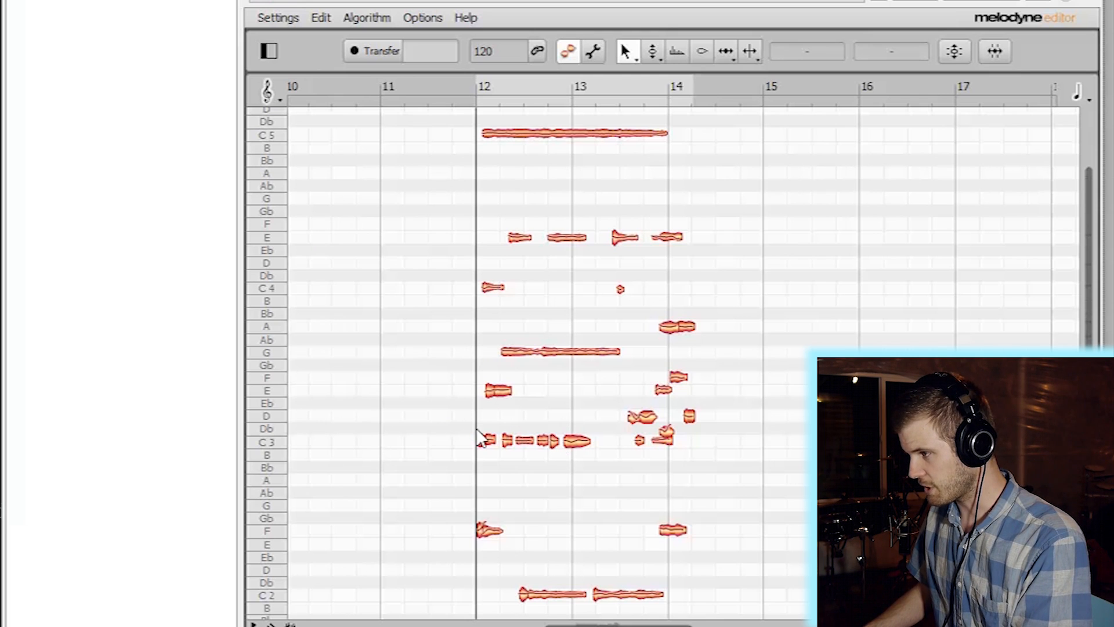
- Delete the remaining C3 and D3 notes, audition from bar 12, then play the YouTube demixing video
left_click_drag(471, 416, 749, 462)
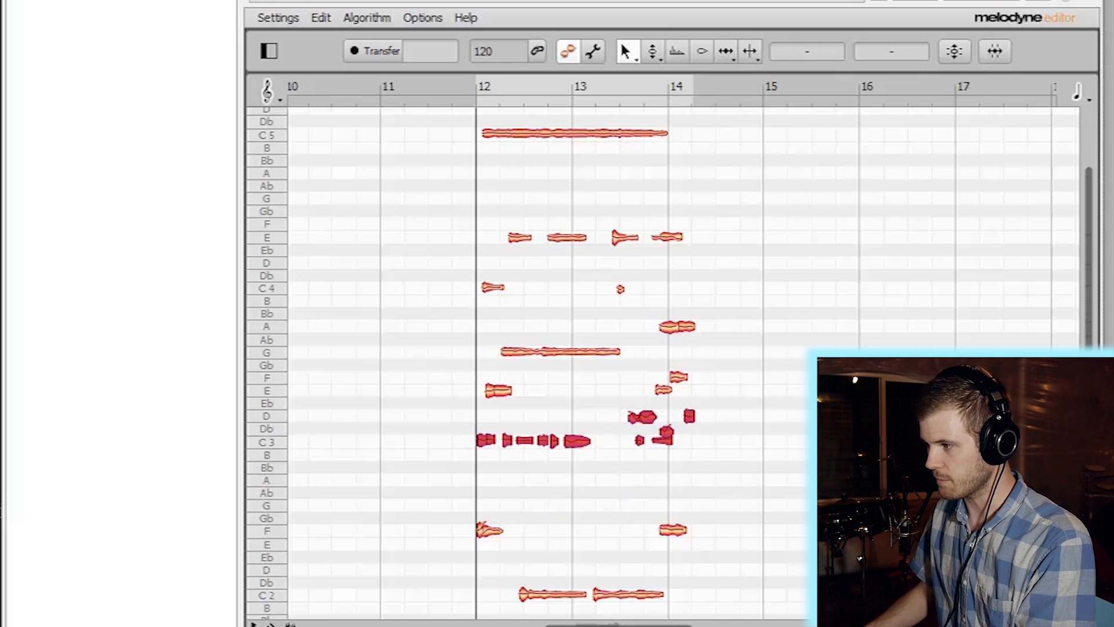
key("Delete")
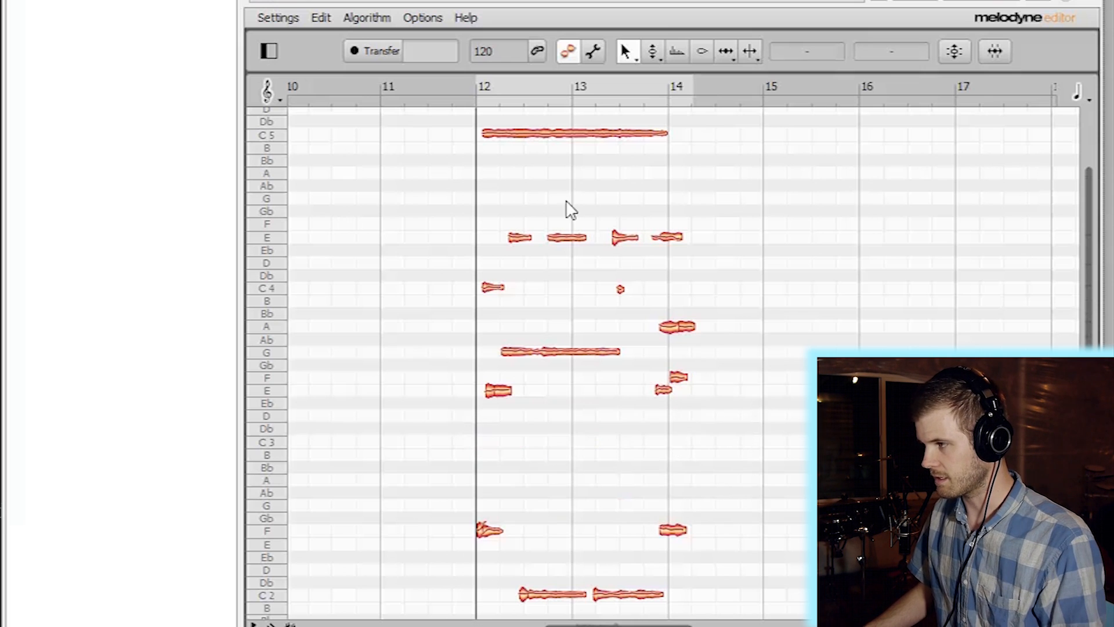
double_click(469, 96)
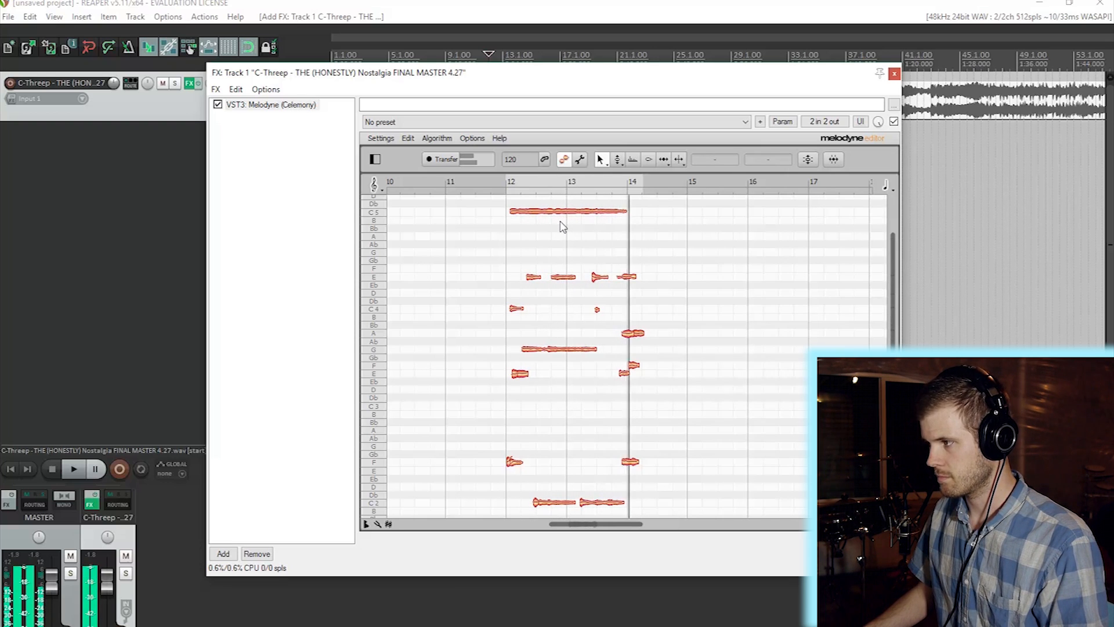
key("space")
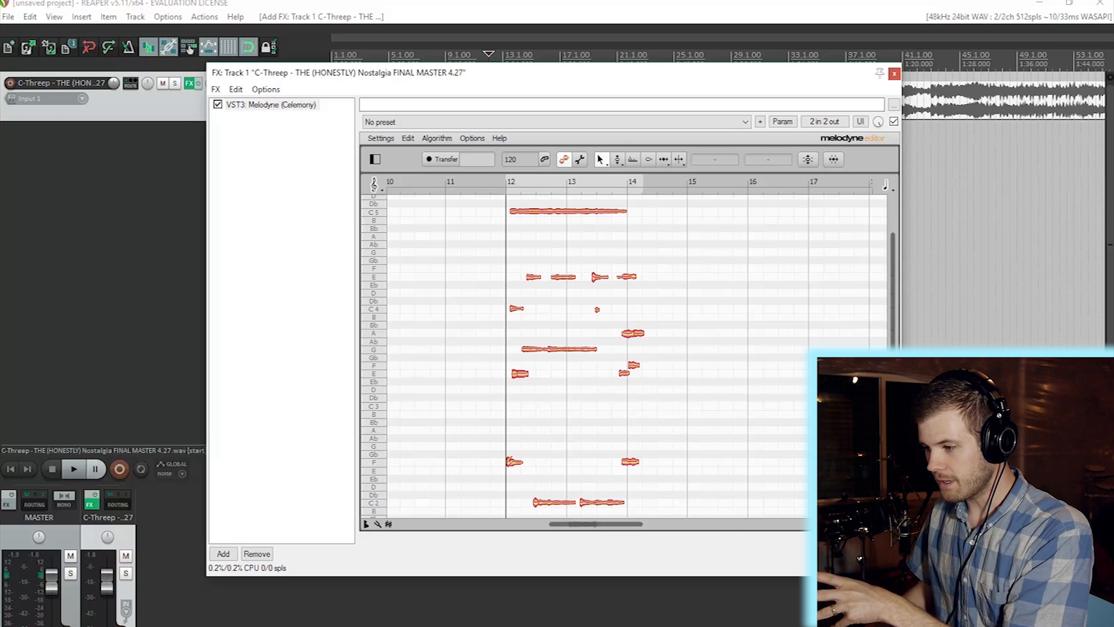
left_click(324, 625)
left_click(418, 247)
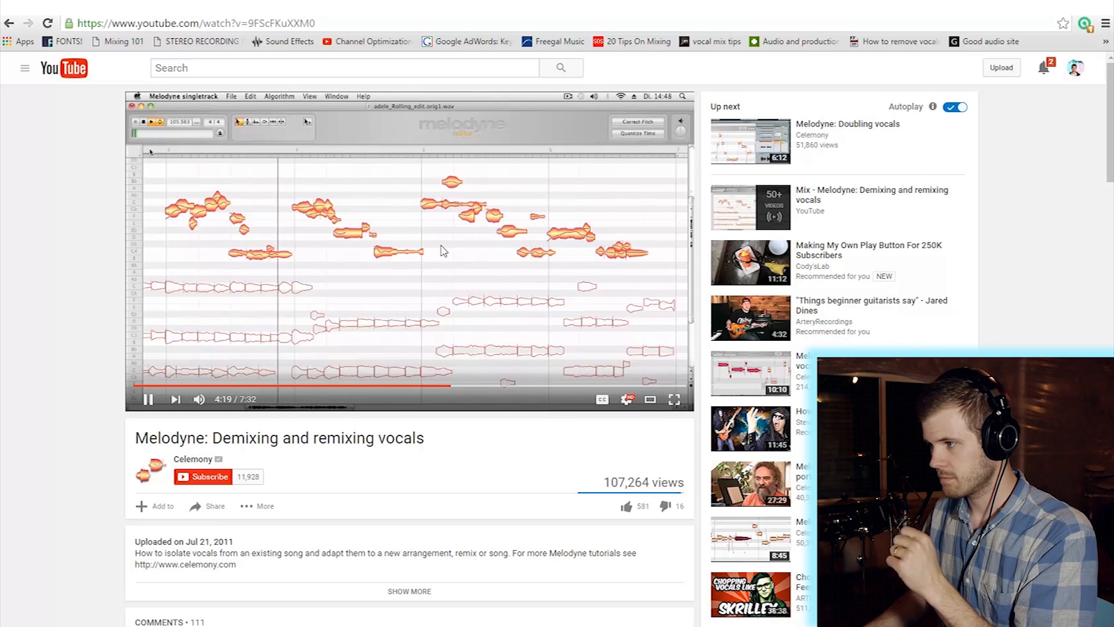
- Pause the Melodyne demixing video at 4:21
key("space")
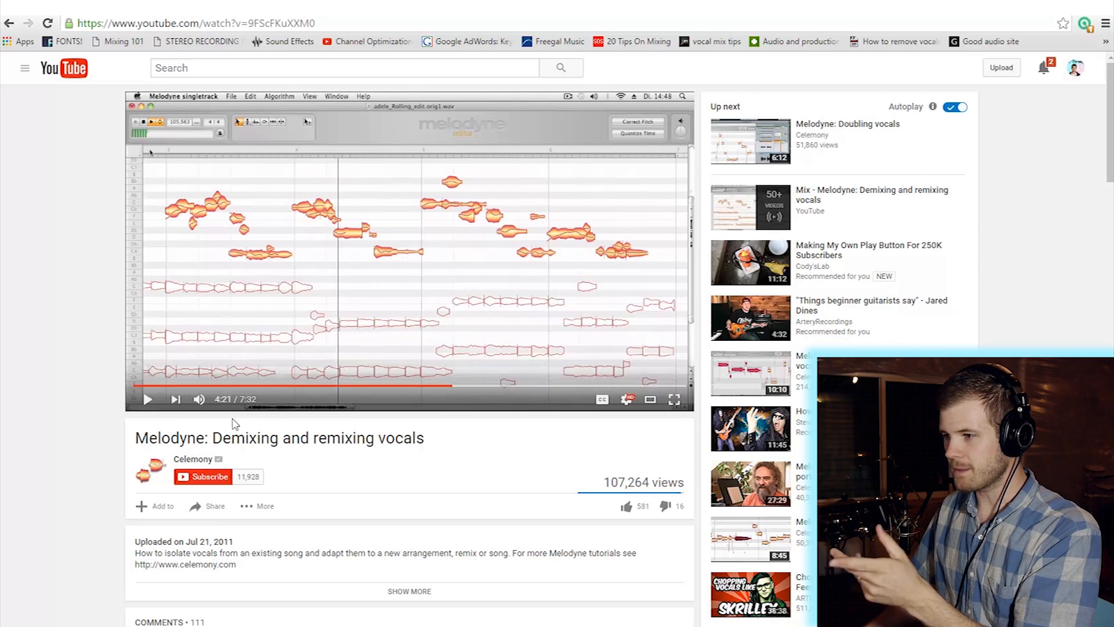